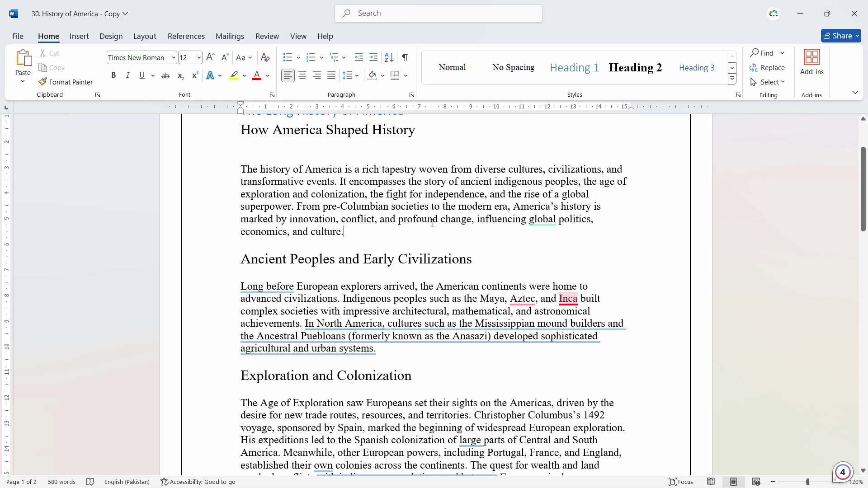
Step: Scroll up to bring the title 'The Long History of America' into view
scroll(338, 249, up, 3)
scroll(339, 249, up, 3)
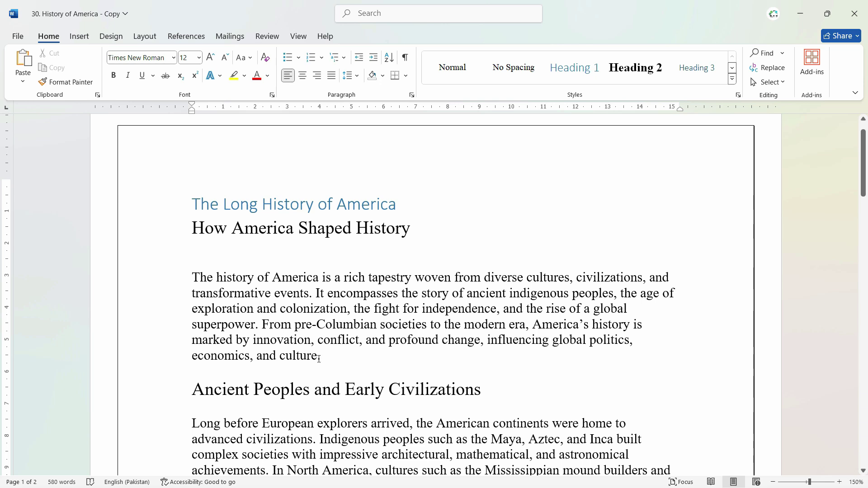
Step: Insert footnote 1 right after 'culture' in the opening paragraph
drag(318, 359, 277, 358)
key(Right)
scroll(269, 318, down, 1)
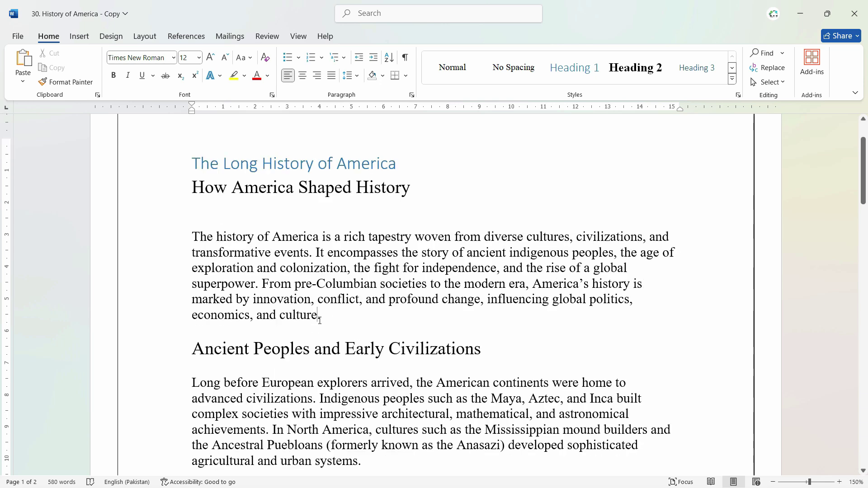
click(184, 38)
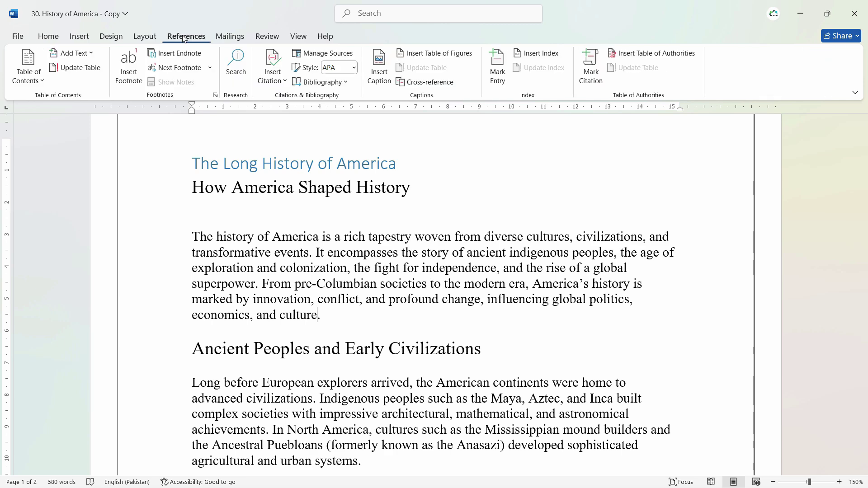
click(129, 75)
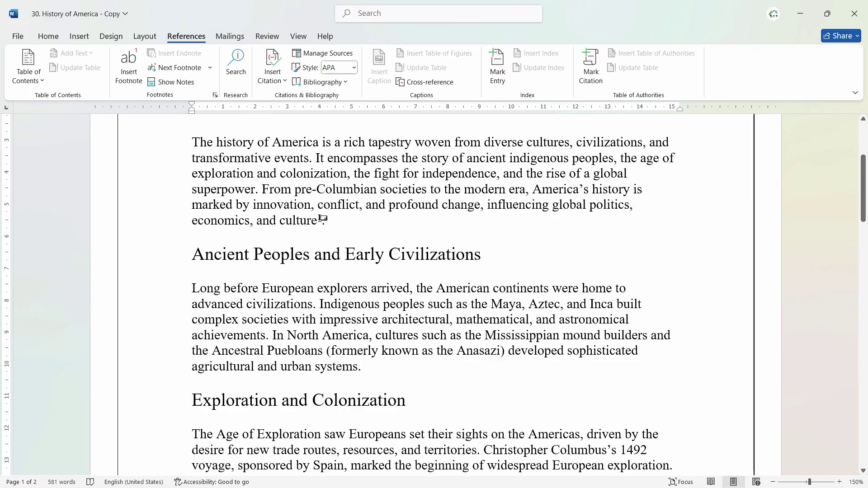
Step: Enter 'Culture Refers to Old Culture of the Country' as the footnote text at the page bottom
scroll(320, 219, down, 10)
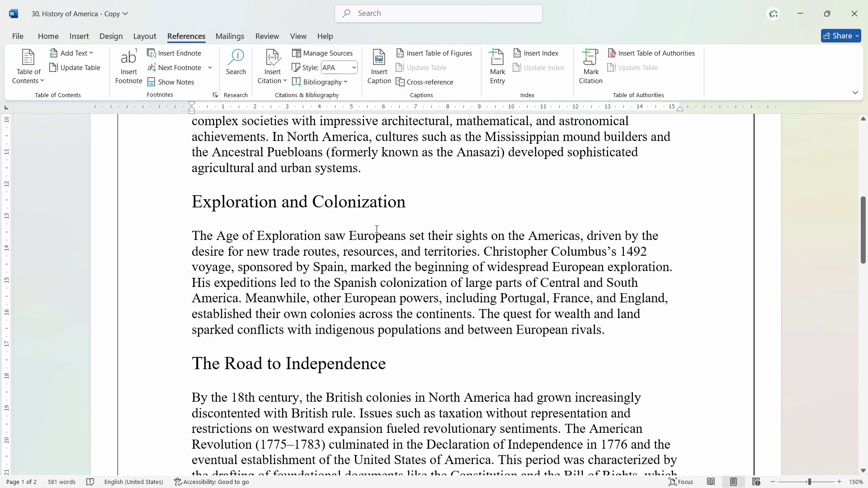
click(244, 306)
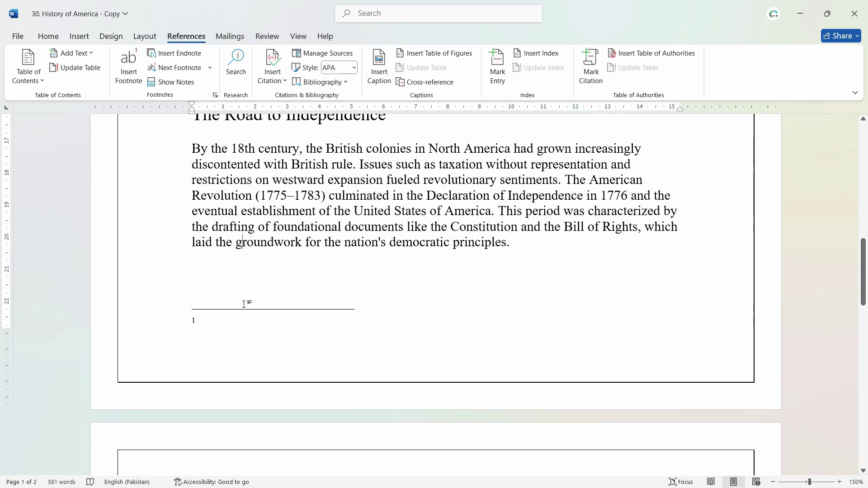
click(257, 317)
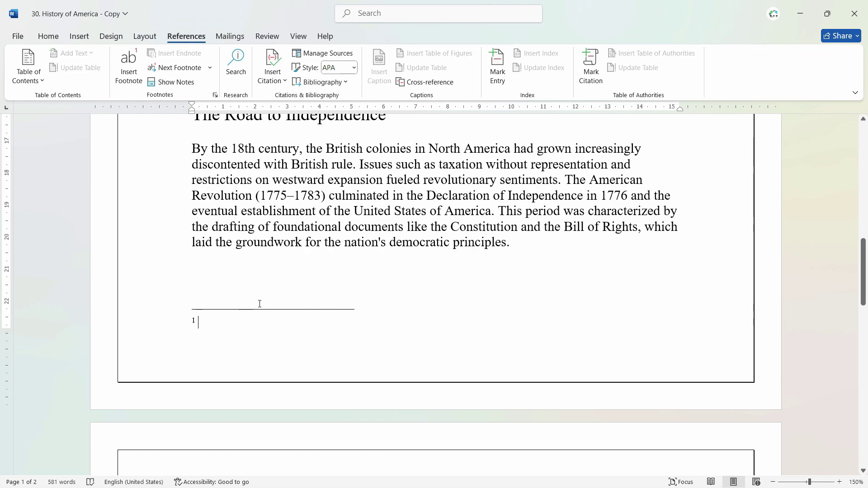
scroll(259, 304, up, 10)
scroll(412, 325, down, 11)
text(Culture Refers t)
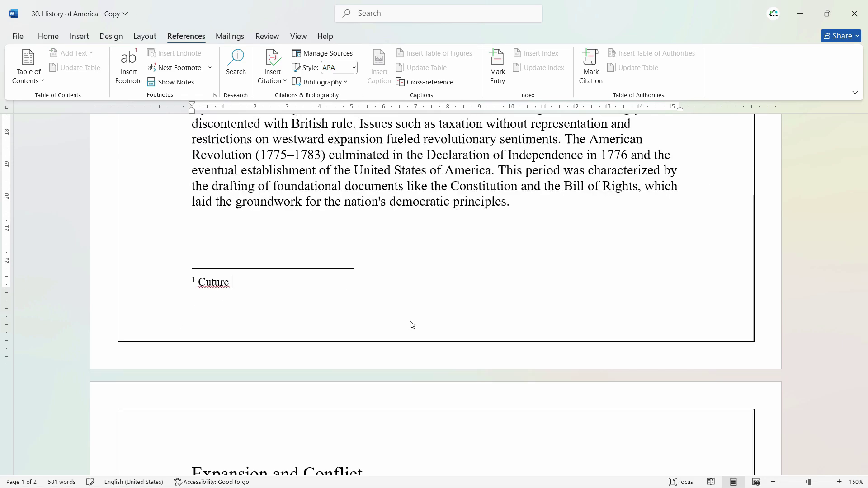
text(o Old Culture of the )
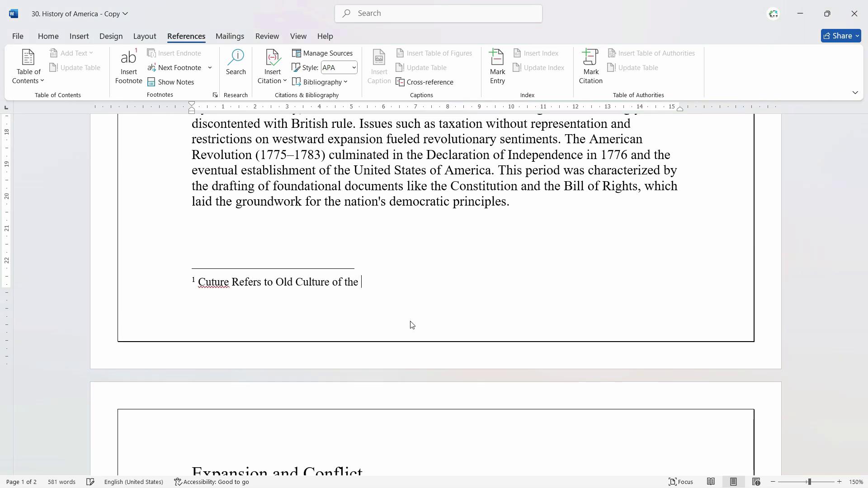
text(Country)
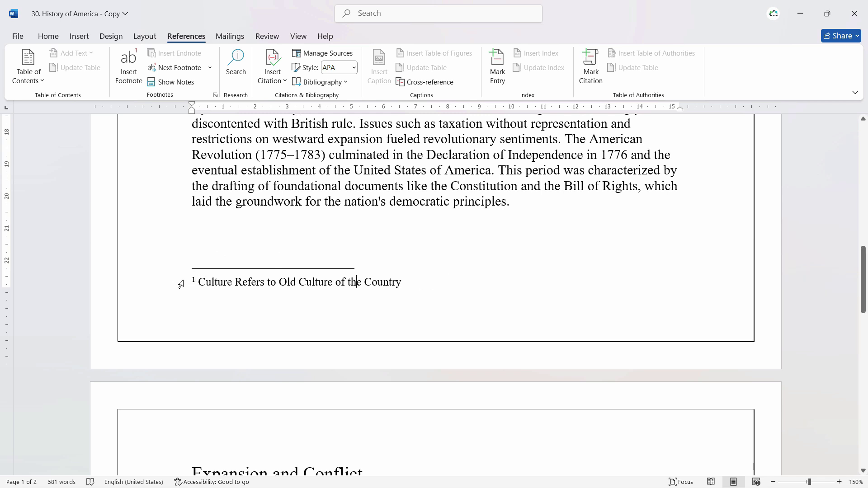
Step: Put the cursor after the 'culture' footnote mark and bring up the Footnote and Endnote settings
drag(865, 273, 865, 174)
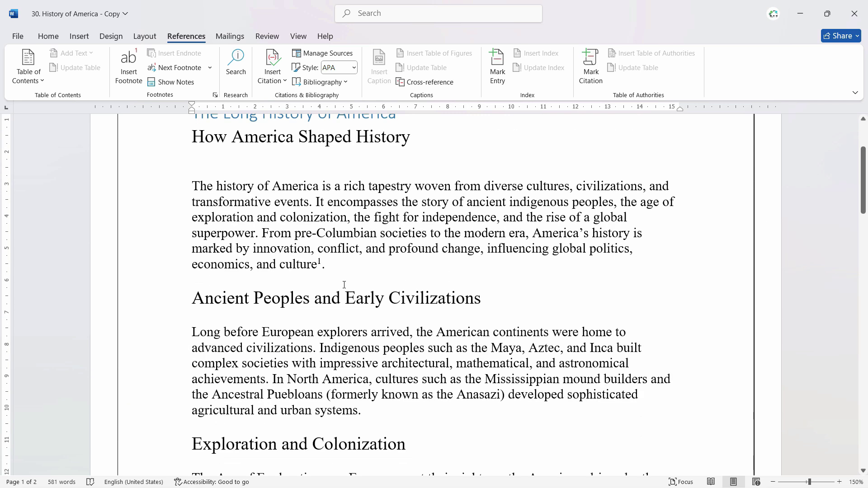
click(319, 265)
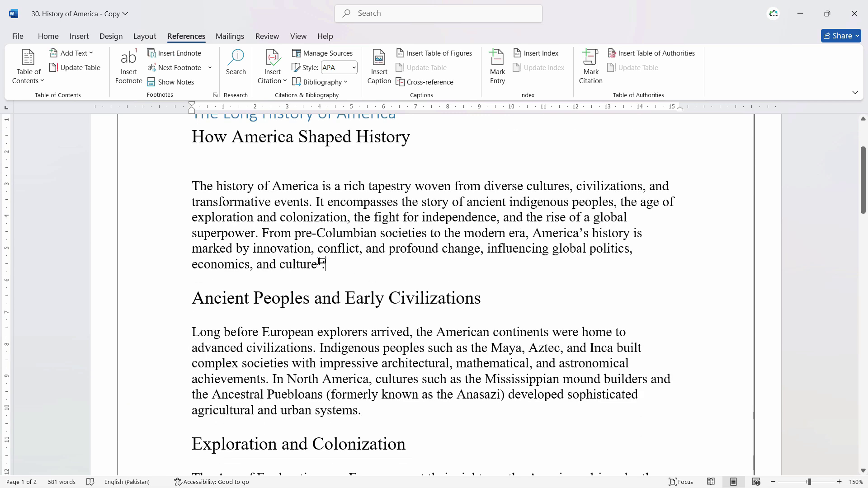
mouse_move(323, 261)
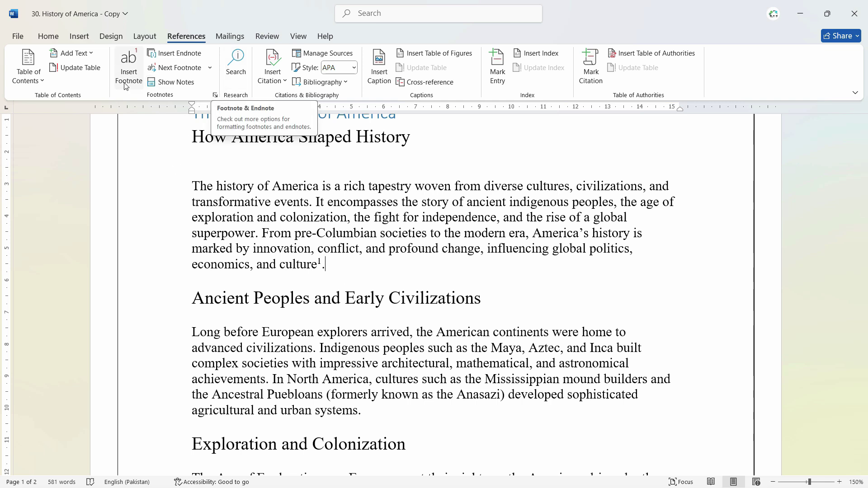
click(215, 96)
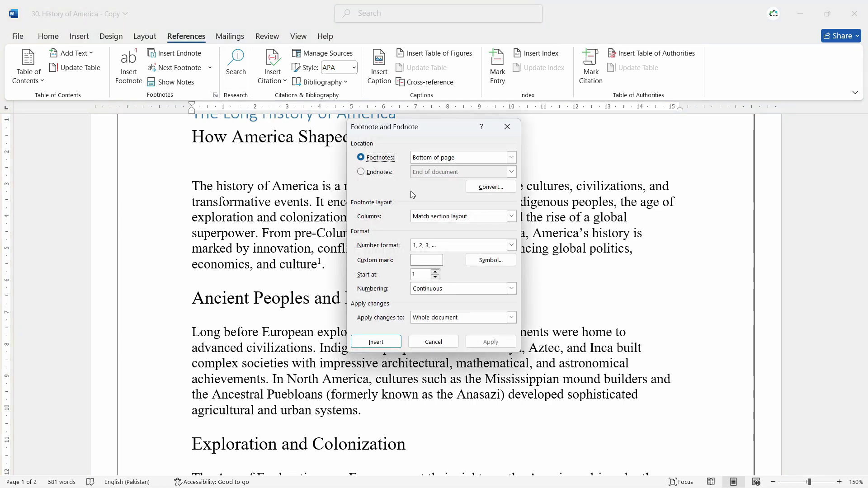
Step: Keep the footnote location at Bottom of page
click(444, 162)
click(446, 166)
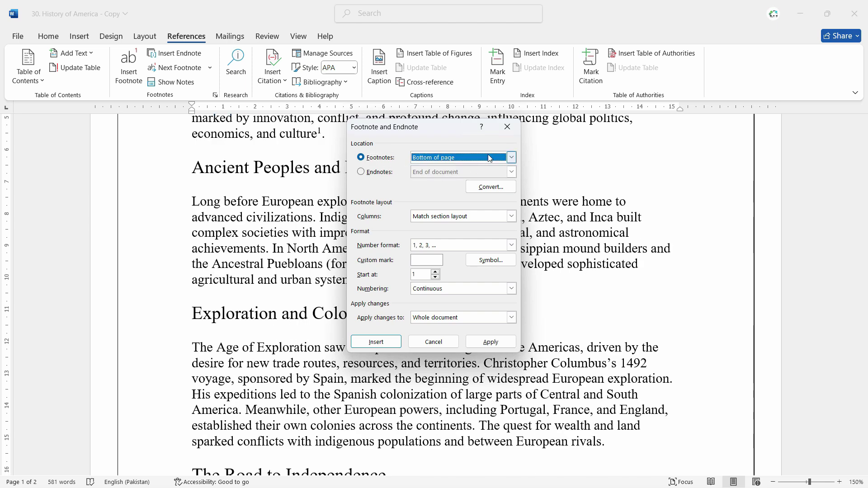
click(512, 158)
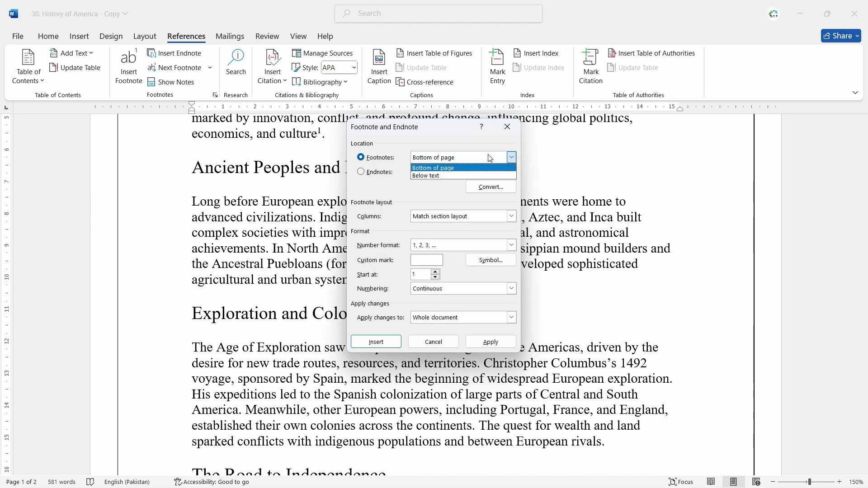
click(453, 163)
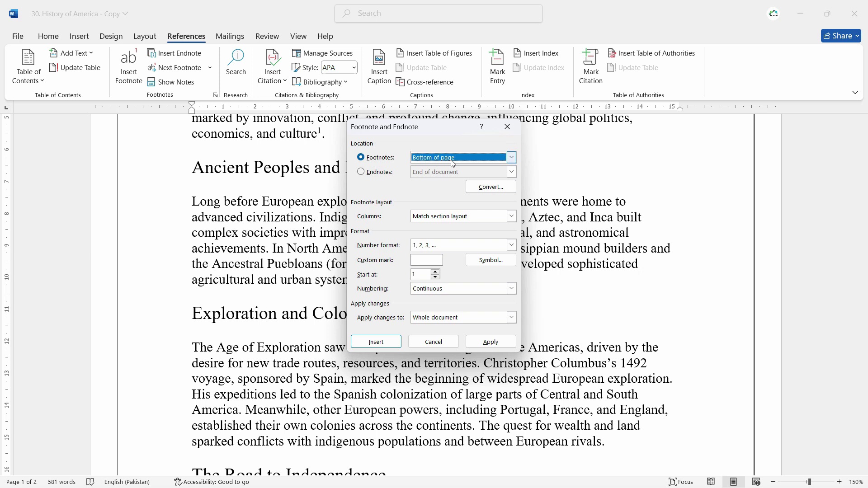
Step: Leave format 1, 2, 3, continuous numbering and whole-document scope, then close the dialog
click(457, 247)
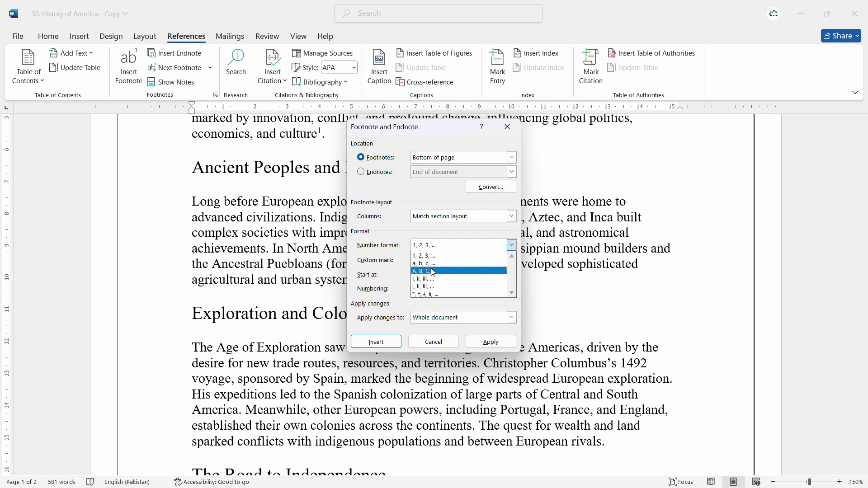
click(490, 248)
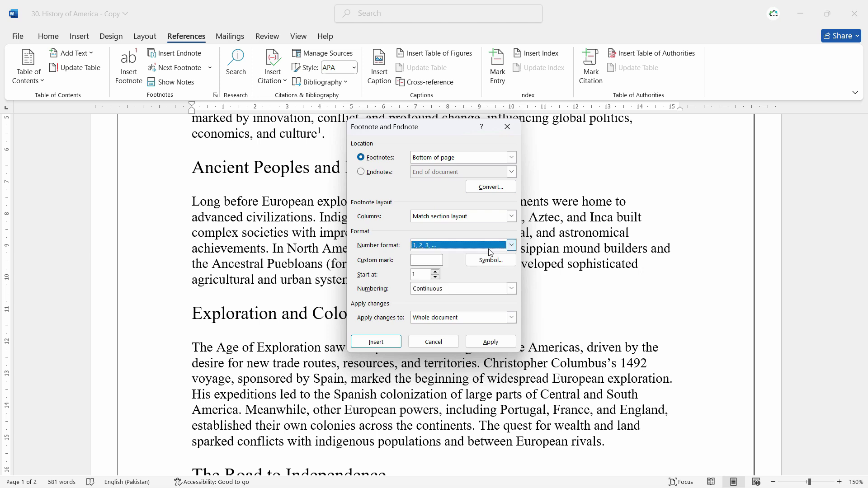
click(487, 293)
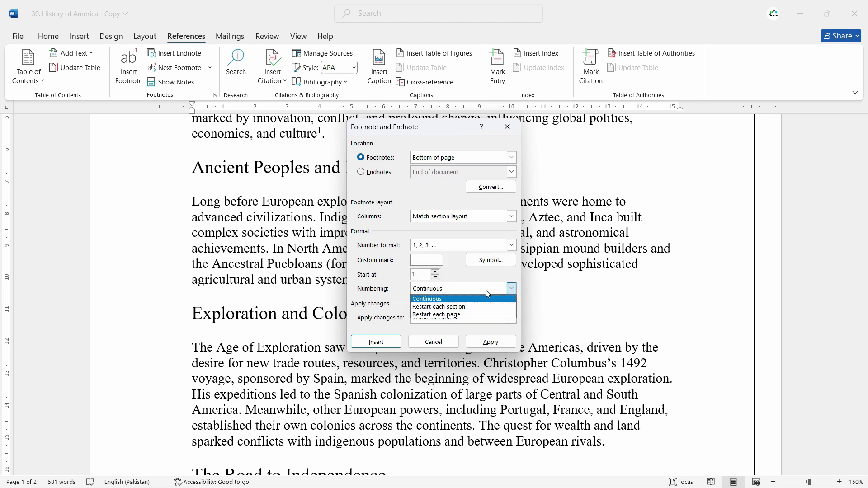
click(460, 298)
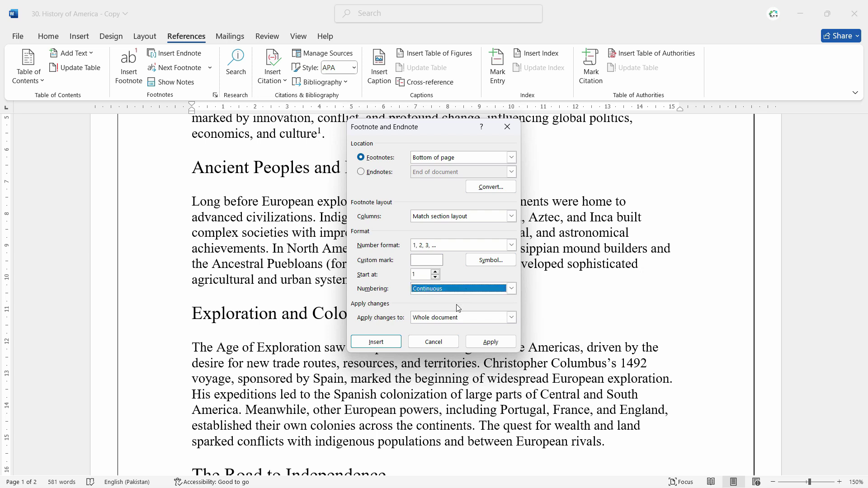
click(492, 320)
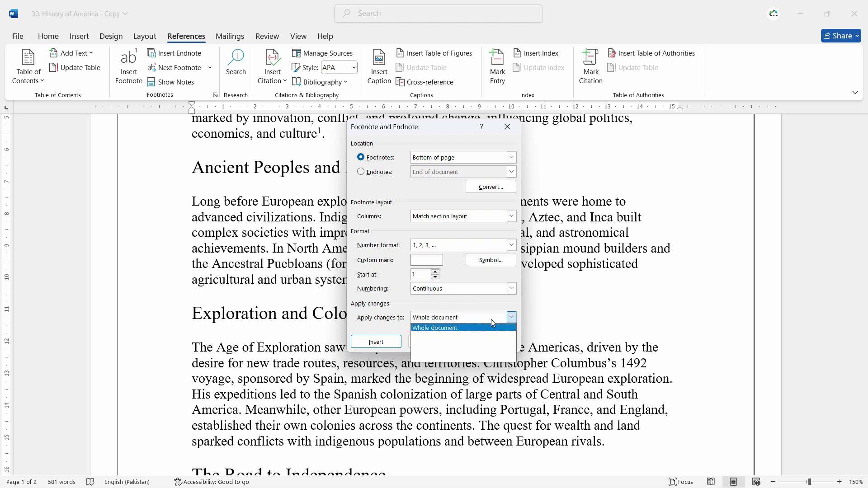
click(492, 320)
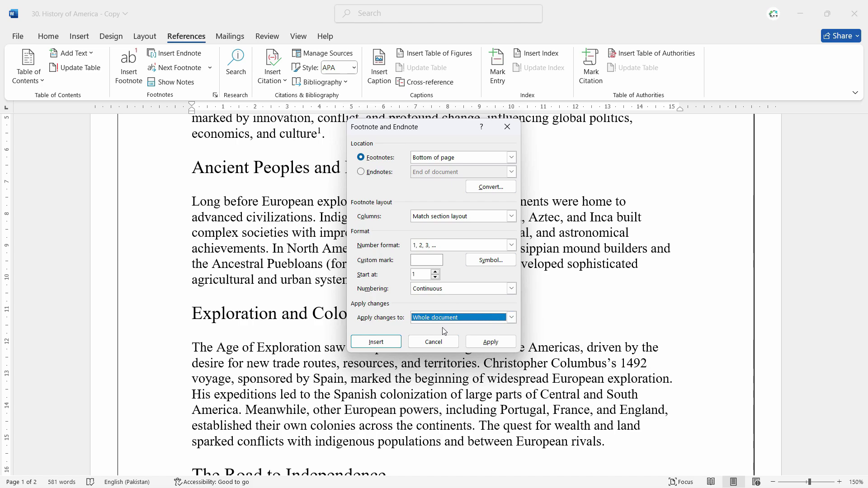
click(433, 341)
scroll(462, 299, up, 5)
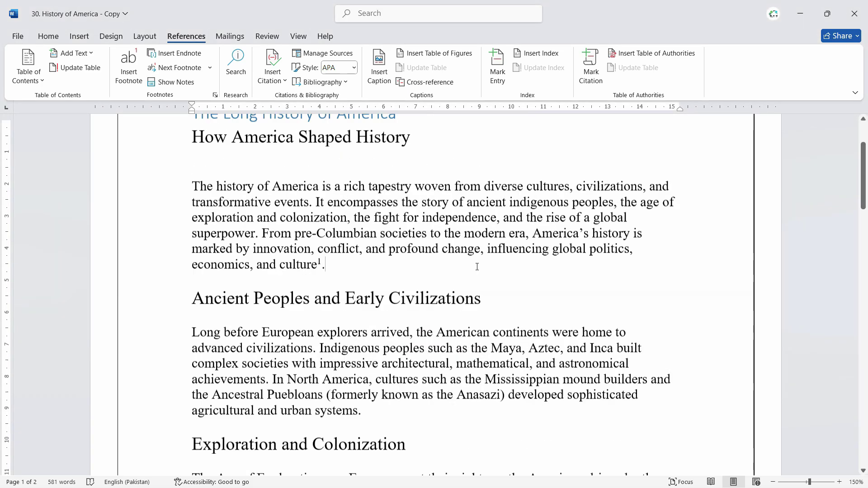
scroll(435, 321, down, 4)
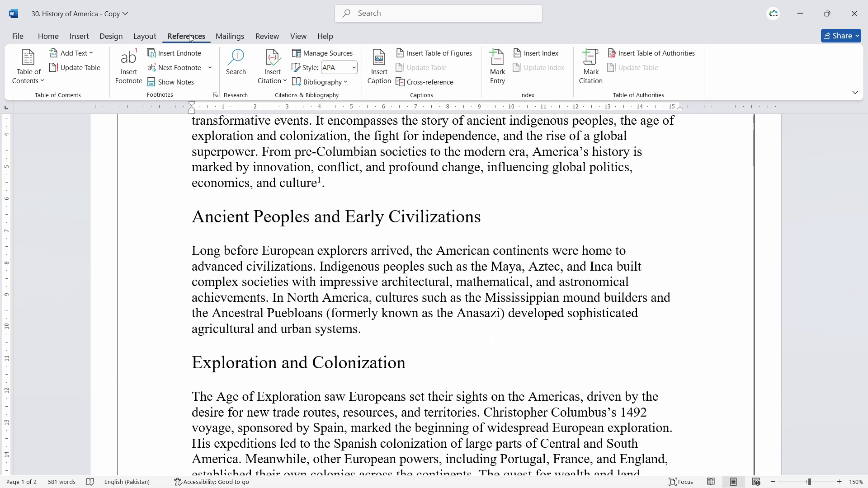
Step: View the culture footnote, then move to and select 'changes' ending the Expansion and Conflict paragraph
click(172, 83)
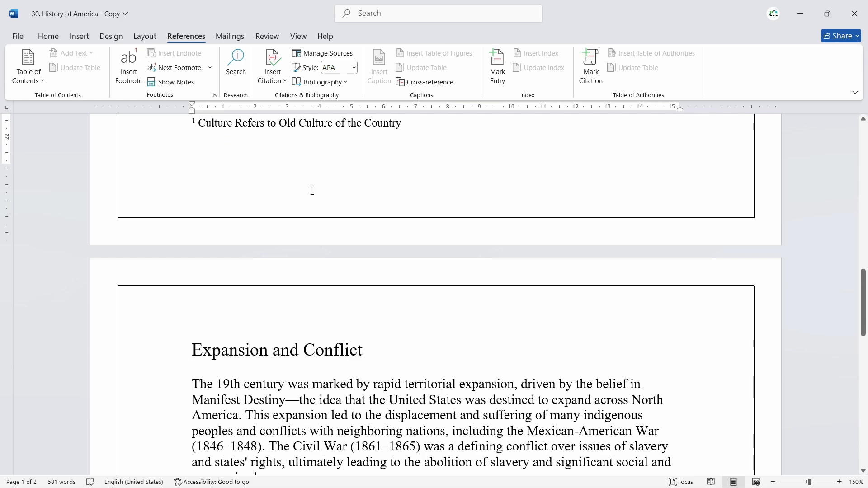
scroll(403, 186, down, 3)
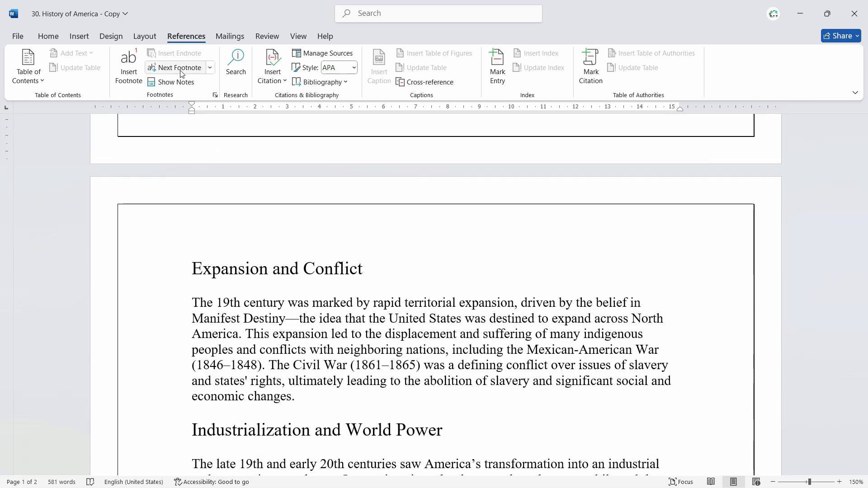
scroll(332, 251, down, 6)
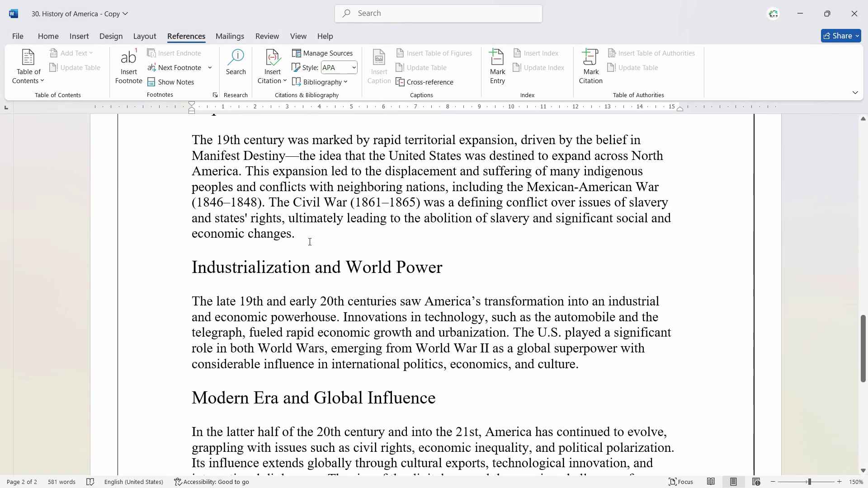
drag(292, 238, 180, 234)
Step: Insert an endnote directly after 'economic changes'
click(288, 234)
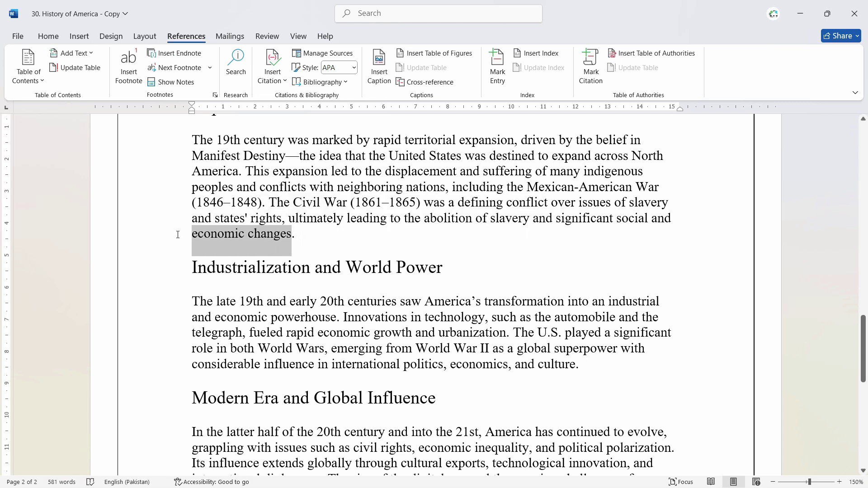
click(293, 235)
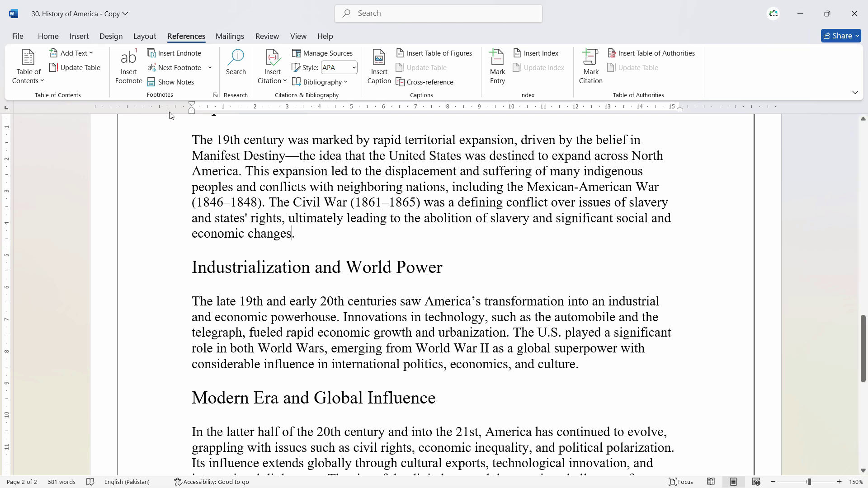
click(180, 53)
scroll(732, 244, down, 5)
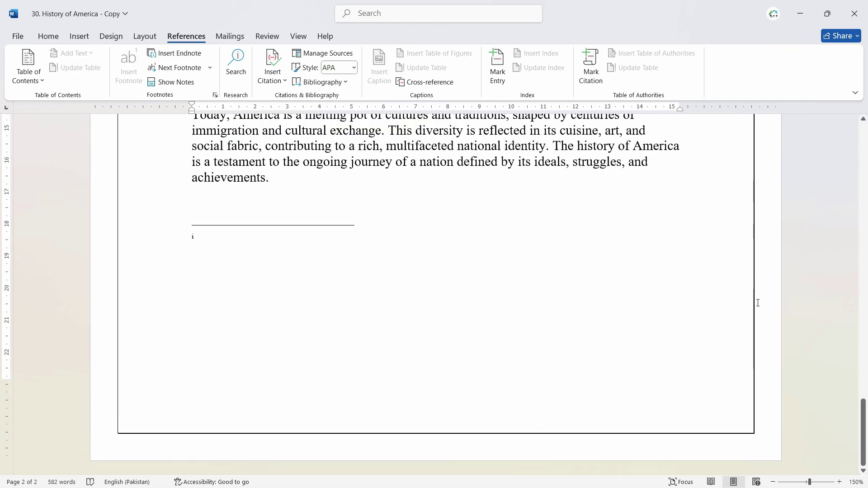
scroll(526, 290, up, 9)
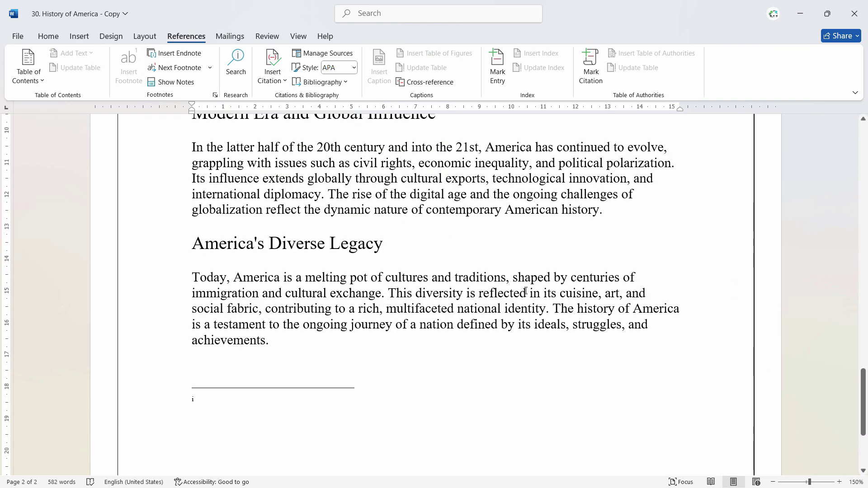
scroll(357, 344, down, 6)
Step: Undo the empty endnote just inserted
key(ctrl+z)
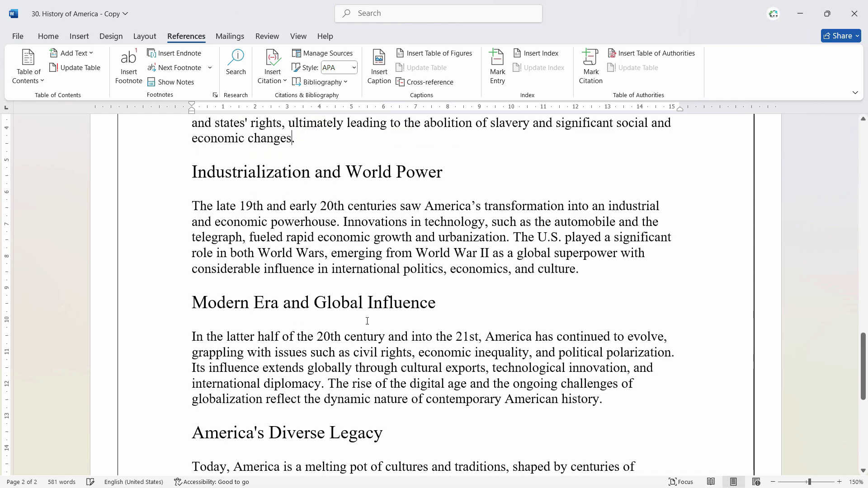
scroll(413, 245, down, 8)
scroll(477, 281, up, 4)
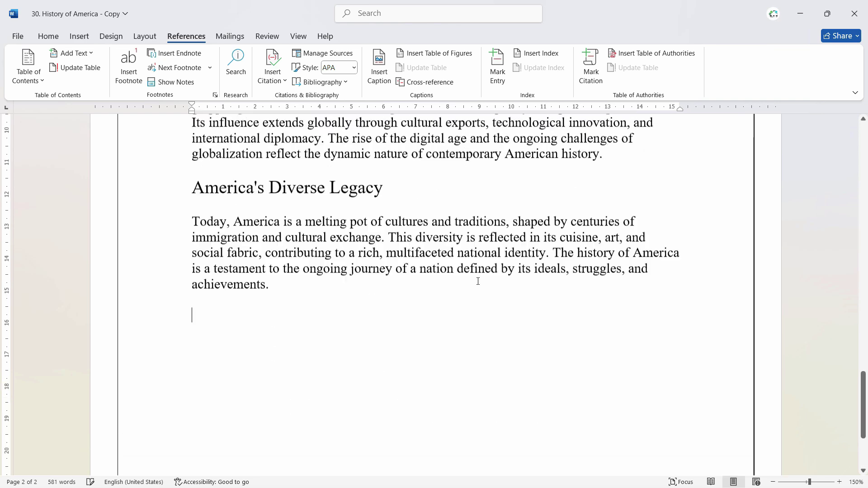
scroll(487, 208, up, 3)
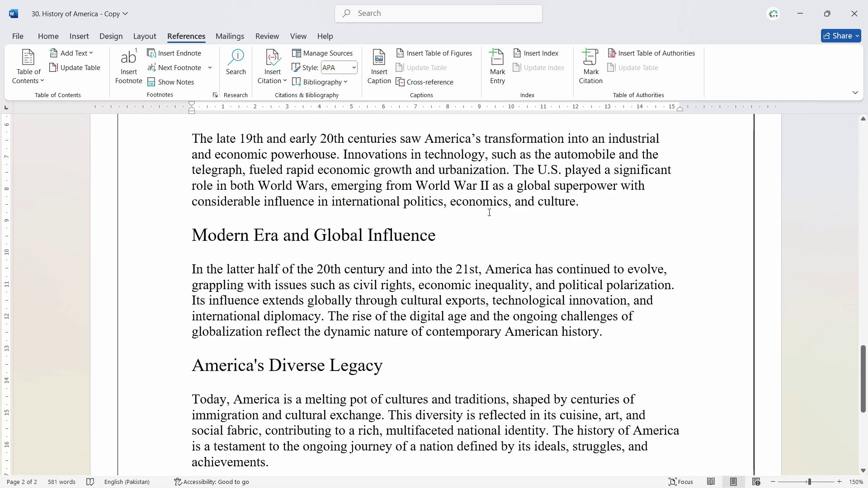
Step: Insert page breaks before 'Modern Era and Global Influence' and 'America's Diverse Legacy'
click(620, 204)
key(ctrl+Return)
scroll(634, 216, down, 10)
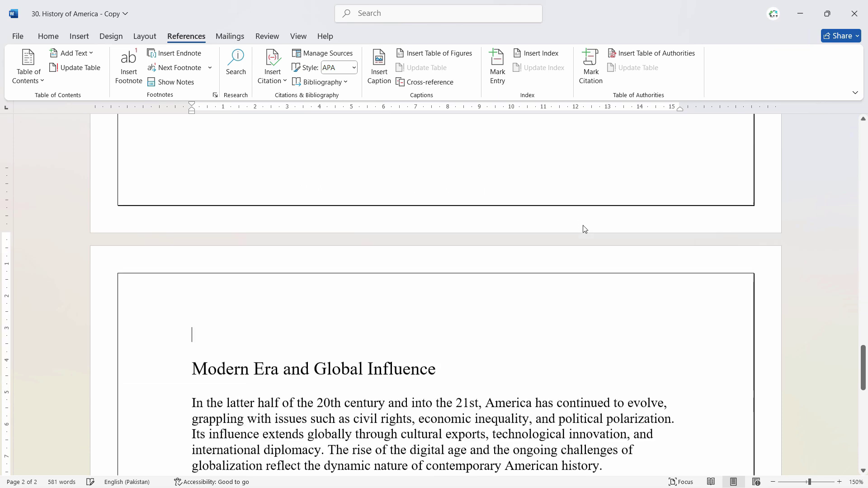
key(ctrl+Return)
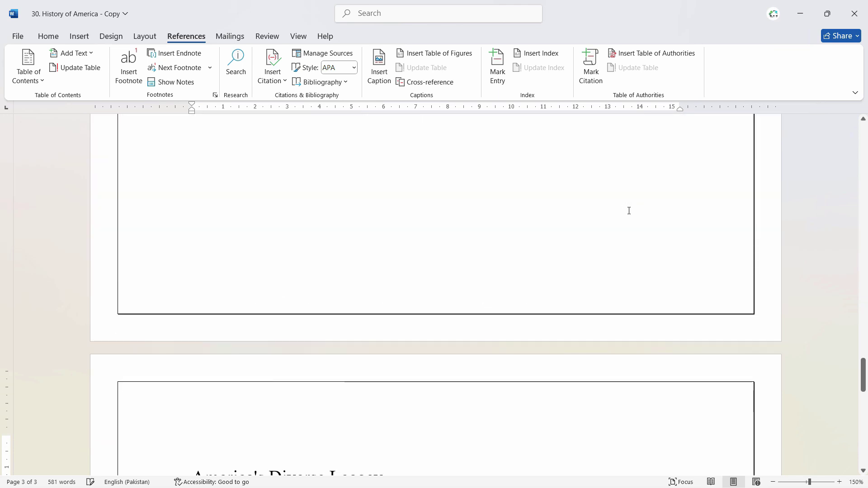
scroll(740, 252, down, 2)
scroll(801, 315, up, 3)
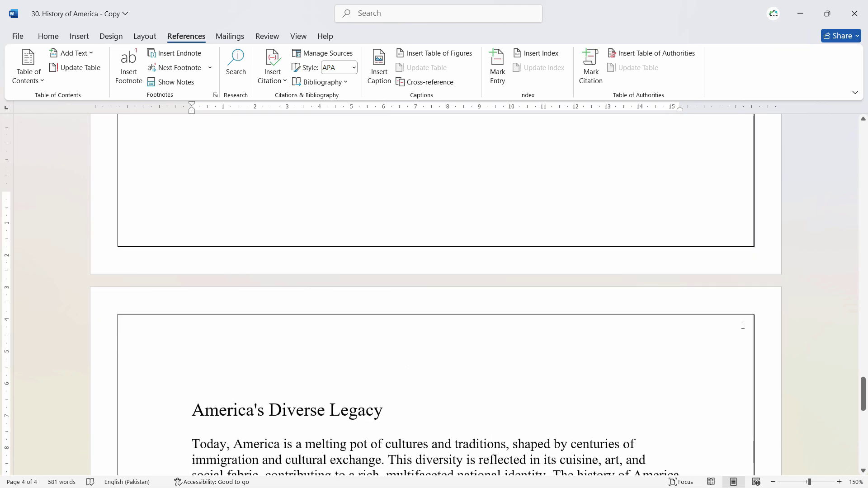
scroll(442, 453, down, 3)
scroll(520, 389, up, 15)
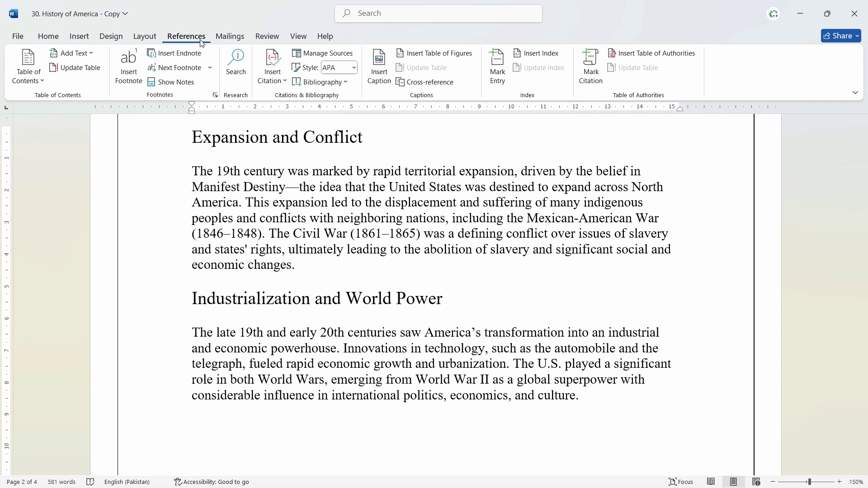
Step: Insert endnote i after 'economic changes' with the text 'Explanation of the end note'
click(176, 60)
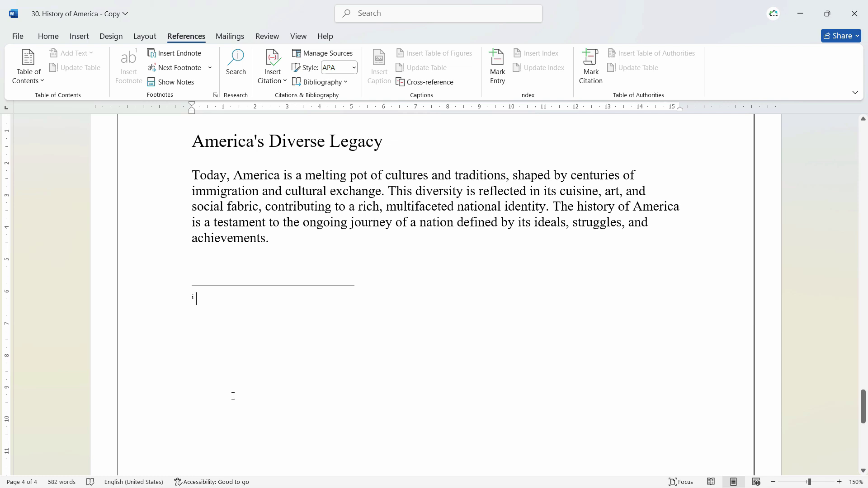
text(Explanat)
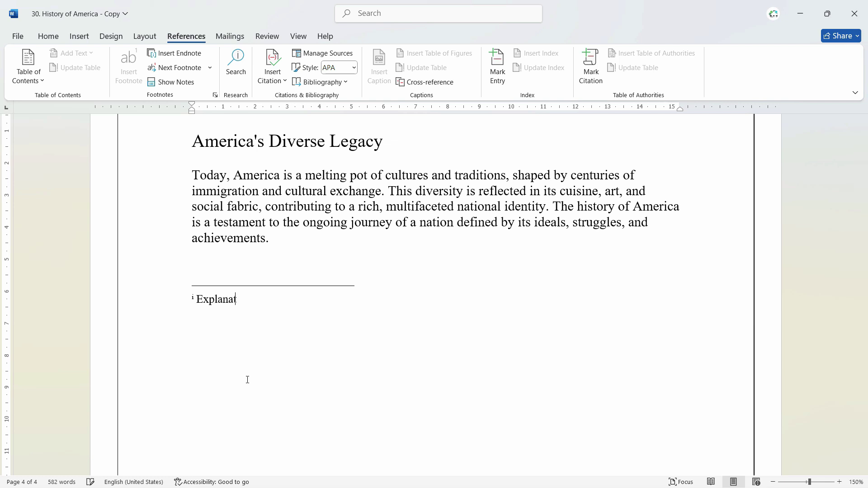
text(ion of the end note)
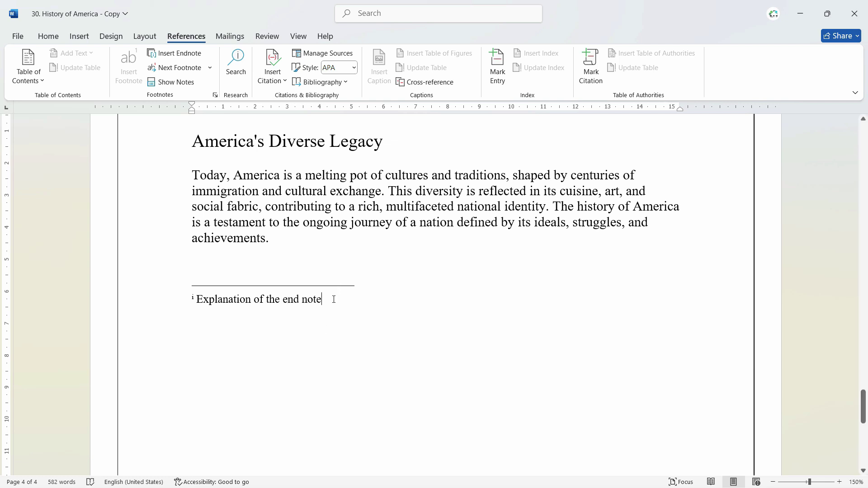
click(217, 96)
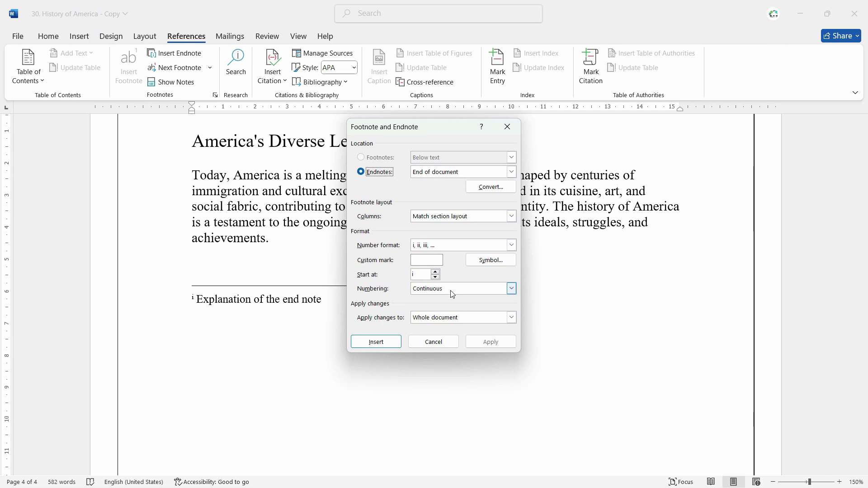
Step: Switch the endnote number format to a, b, c, ... and apply it
click(512, 245)
click(432, 265)
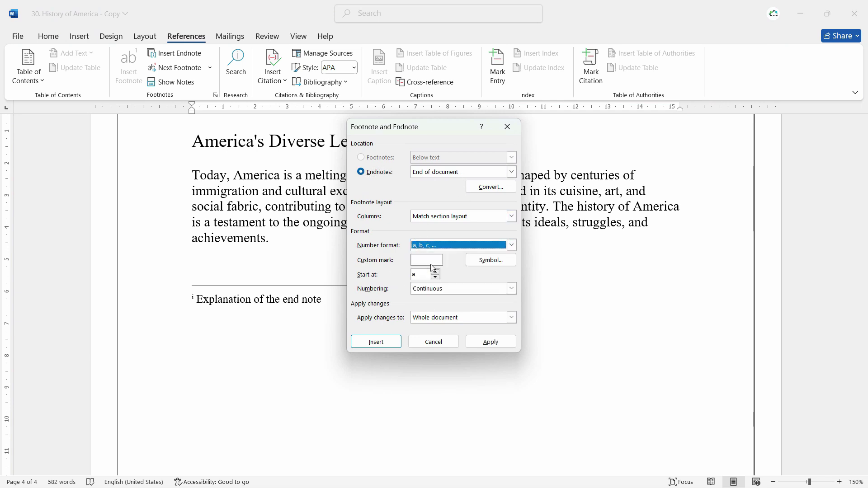
click(498, 342)
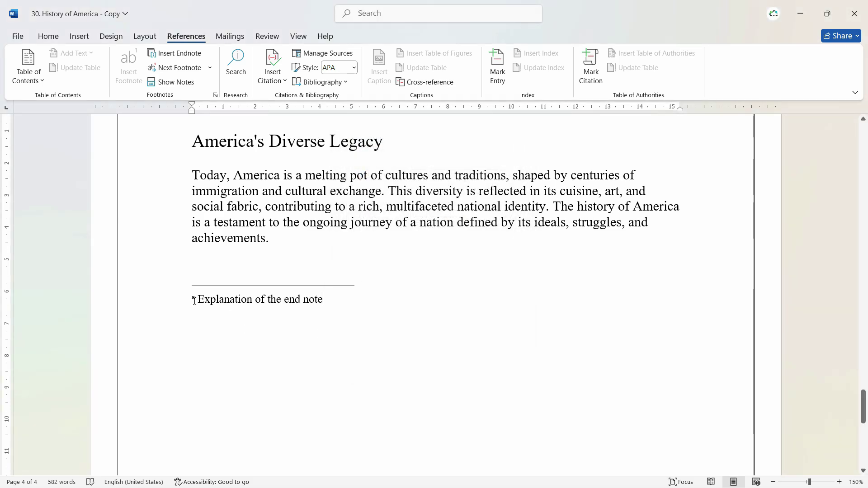
Step: Return to page 2 and check that the 'economic changes' endnote shows 'Explanation of the end note'
scroll(337, 287, up, 1)
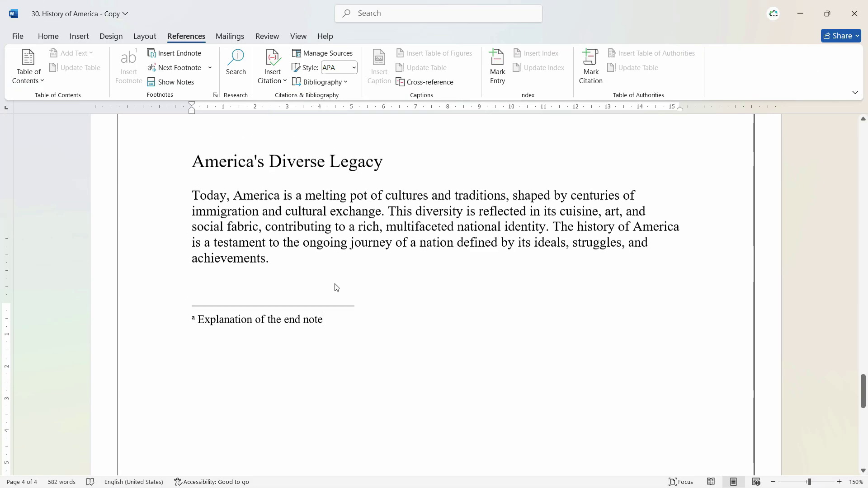
scroll(337, 288, up, 12)
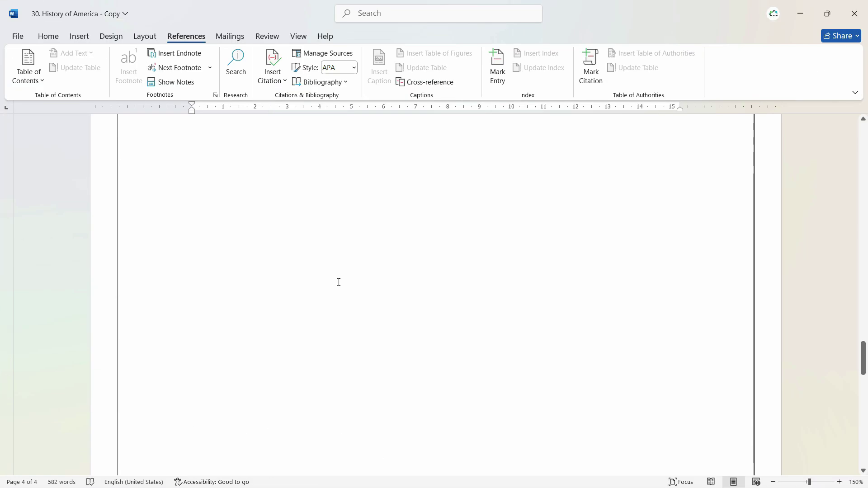
scroll(340, 289, up, 12)
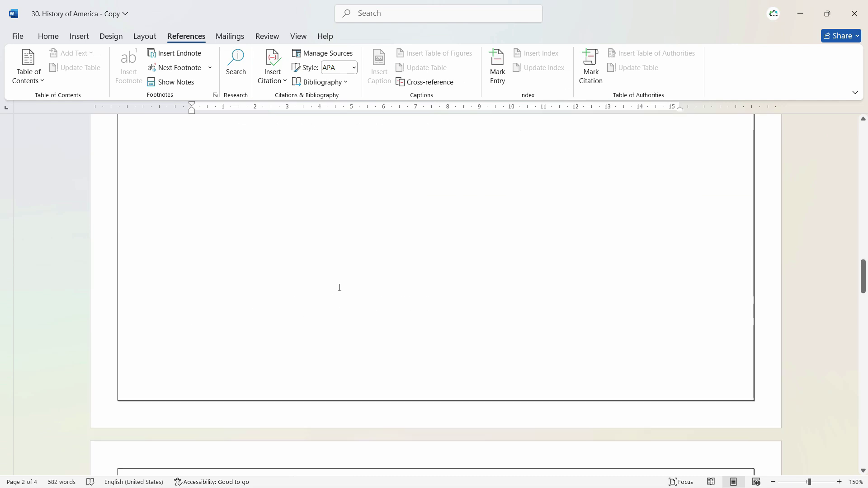
mouse_move(296, 334)
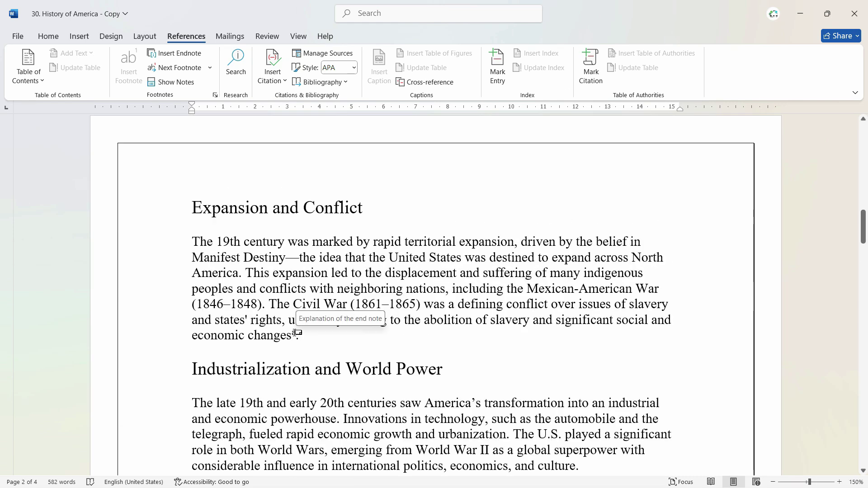